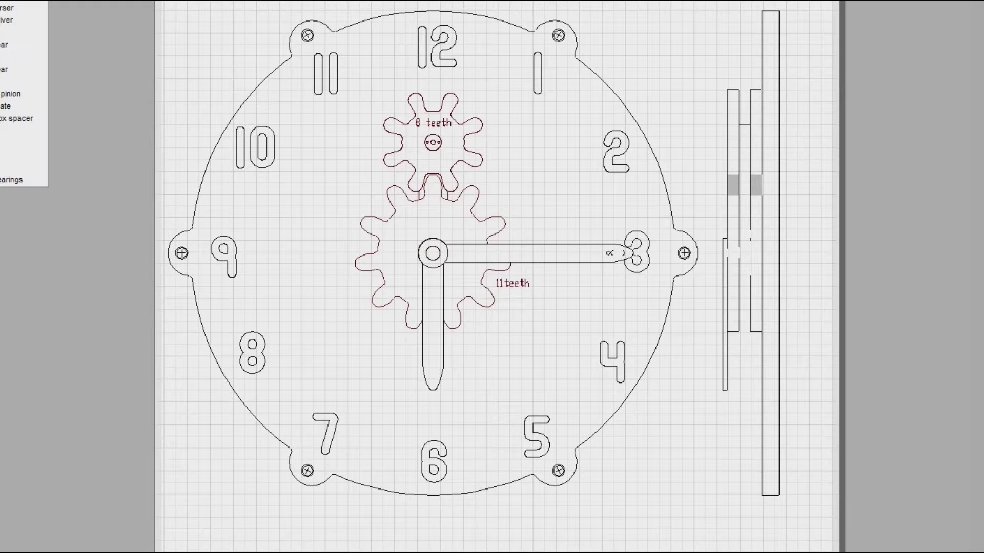
Display the cyan ring gear behind the clock dial in the front and side views
{"action": "left_click", "coordinate": [21, 12]}
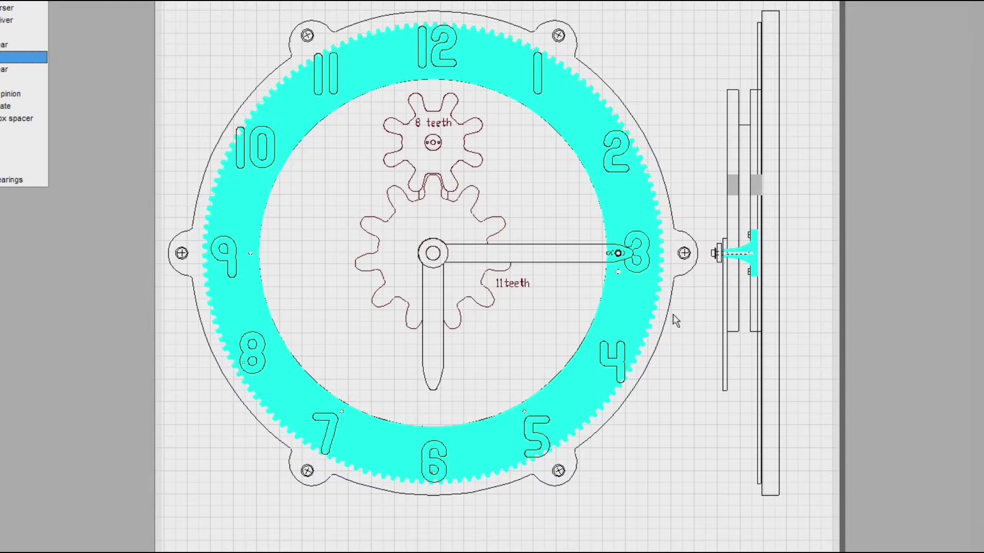
Zoom in on the ring gear's mounting screw, zoom back out, and pan down below the 6
{"action": "scroll", "coordinate": [730, 266], "scroll_direction": "up", "scroll_amount": 5}
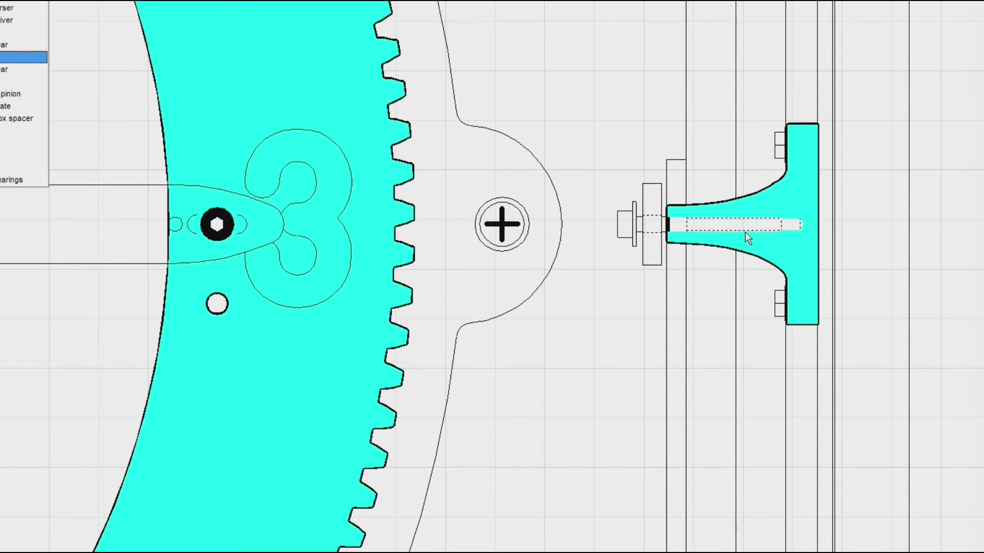
{"action": "scroll", "coordinate": [530, 326], "scroll_direction": "down", "scroll_amount": 2}
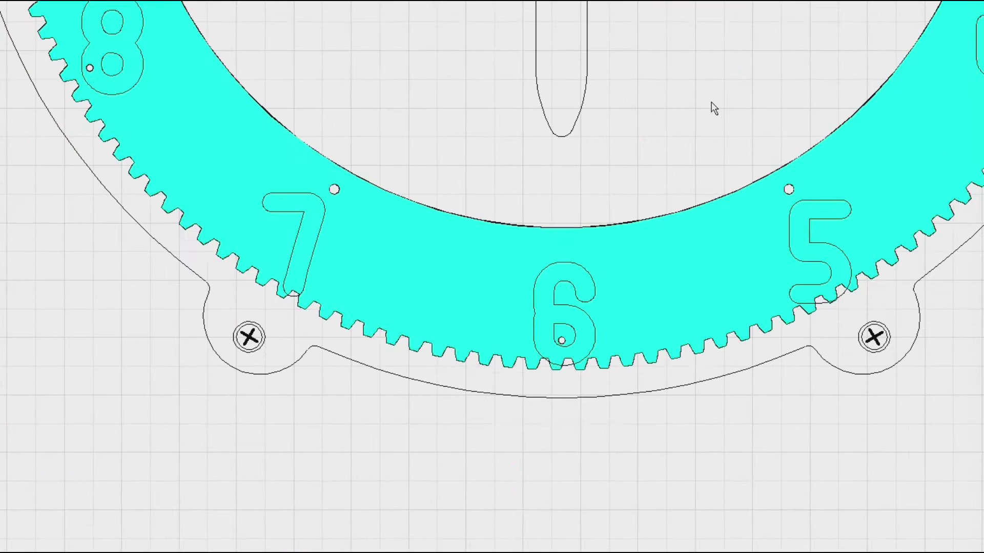
{"action": "mouse_move", "coordinate": [636, 210]}
{"action": "left_mouse_down"}
{"action": "mouse_move", "coordinate": [646, 156]}
{"action": "mouse_move", "coordinate": [556, 103]}
{"action": "mouse_move", "coordinate": [543, 83]}
{"action": "left_mouse_up"}
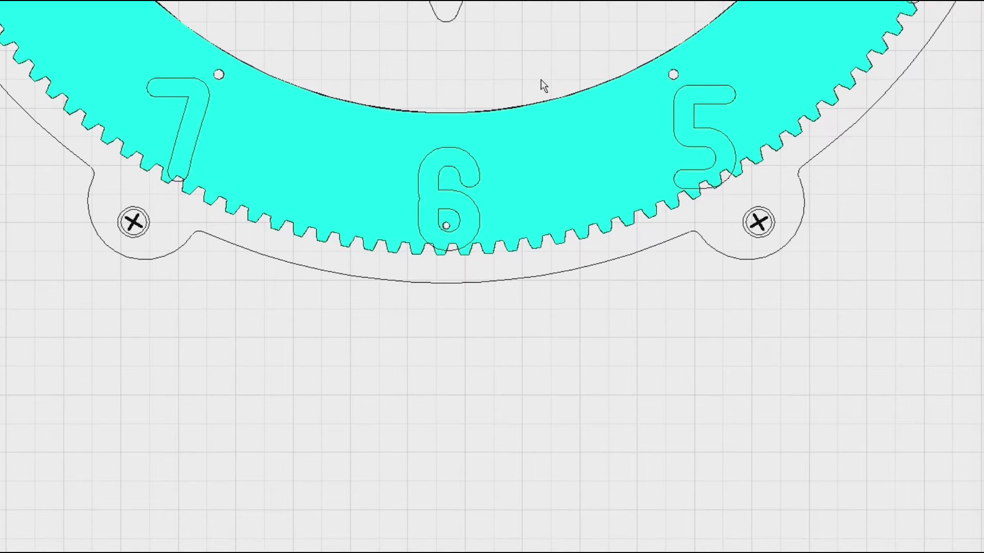
{"action": "mouse_move", "coordinate": [509, 127]}
{"action": "left_mouse_down"}
{"action": "mouse_move", "coordinate": [527, 68]}
{"action": "mouse_move", "coordinate": [526, 18]}
{"action": "left_mouse_up"}
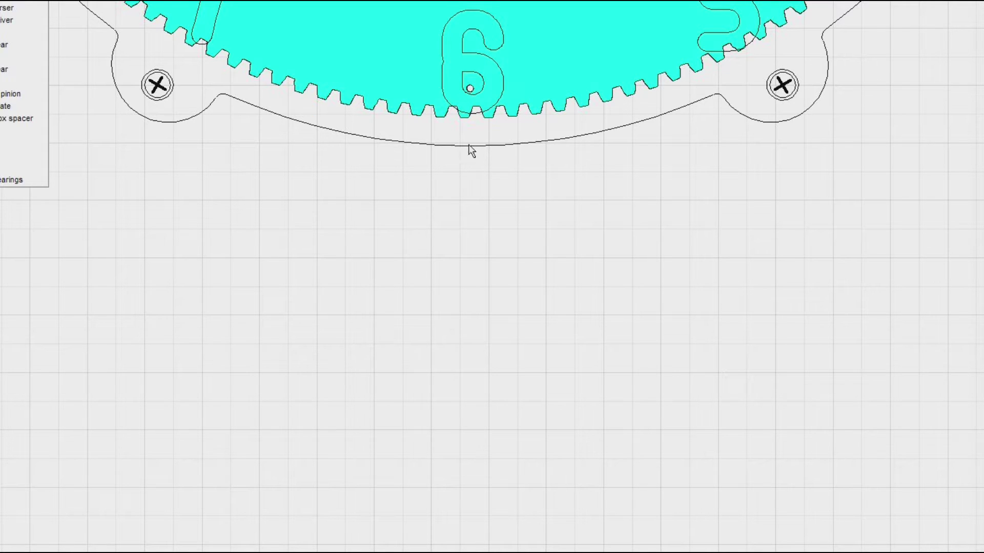
Show the red spoked gear meshing under the ring gear and the green pinion driving it
{"action": "left_click", "coordinate": [20, 57]}
{"action": "left_click", "coordinate": [20, 20]}
{"action": "left_click", "coordinate": [21, 8]}
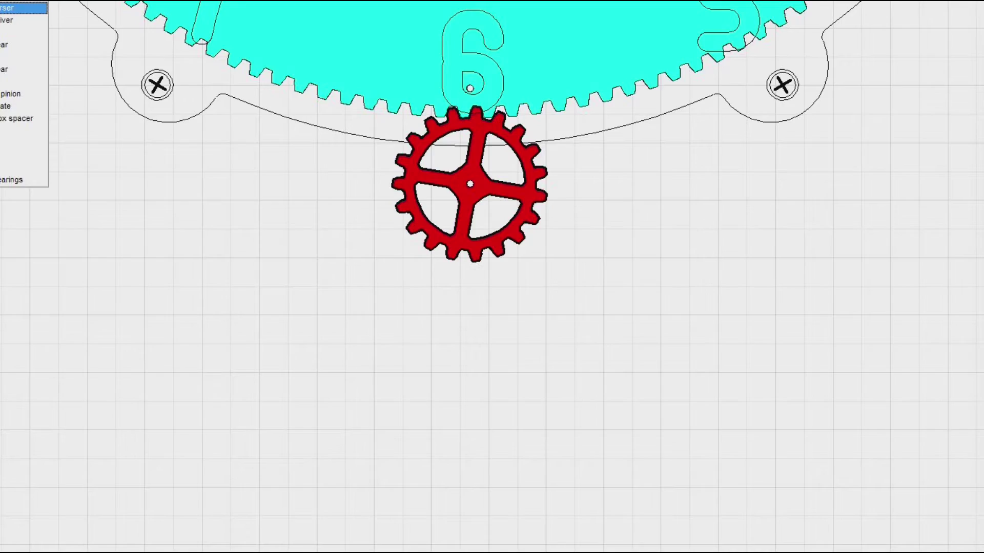
{"action": "key", "text": "Down"}
{"action": "key", "text": "Down"}
{"action": "key", "text": "Down"}
{"action": "key", "text": "Down"}
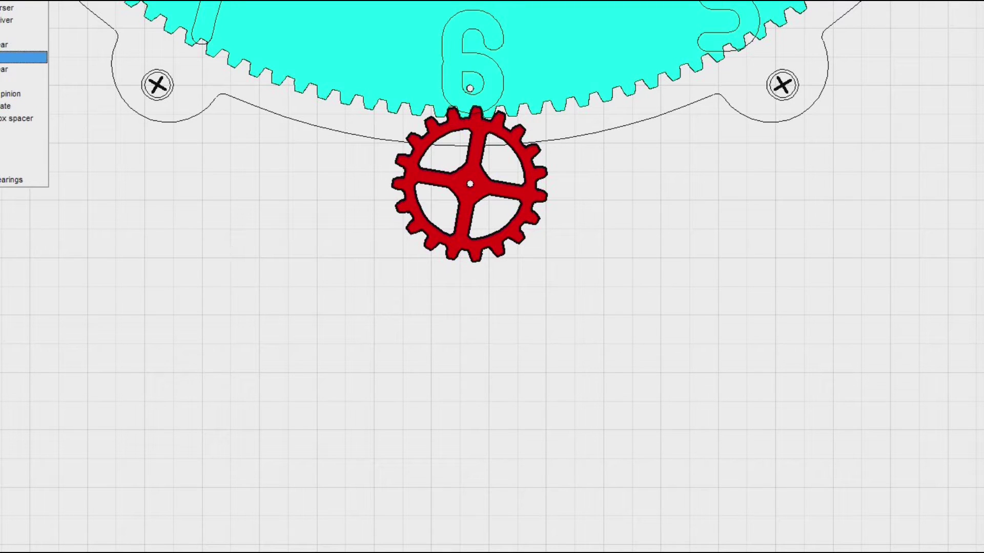
{"action": "key", "text": "Up"}
{"action": "key", "text": "Up"}
{"action": "key", "text": "Up"}
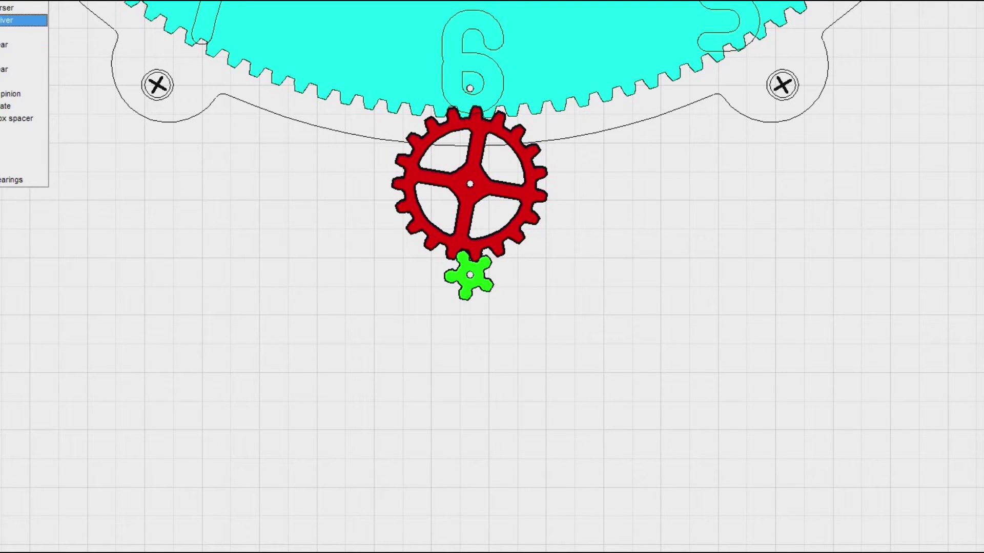
{"action": "key", "text": "Down"}
{"action": "key", "text": "Down"}
{"action": "key", "text": "Down"}
{"action": "key", "text": "Down"}
{"action": "key", "text": "Down"}
{"action": "key", "text": "Down"}
{"action": "key", "text": "Down"}
{"action": "key", "text": "Down"}
{"action": "key", "text": "Down"}
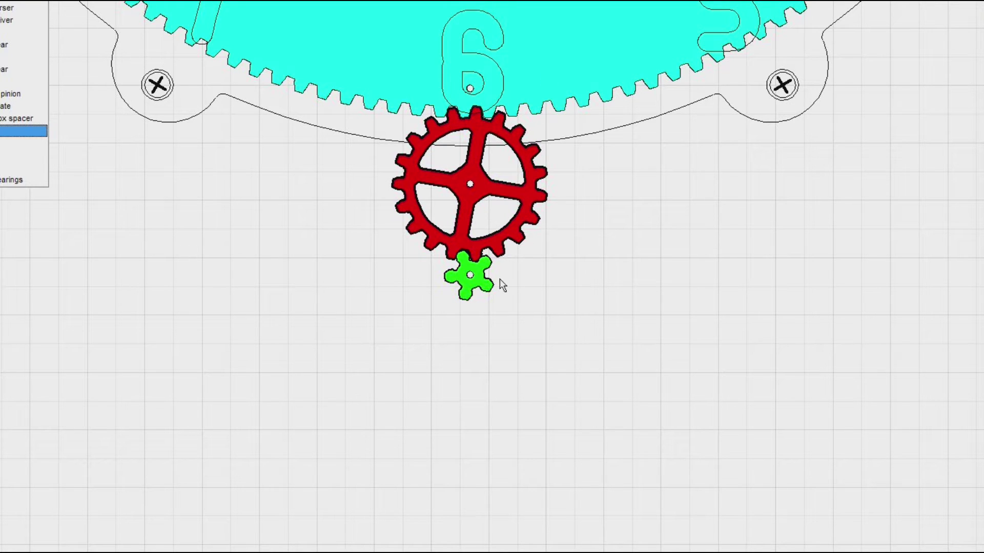
Display the magenta wheel, cyan gear with yellow pinion, and lime-green final gear below the red gear
{"action": "left_click", "coordinate": [23, 45]}
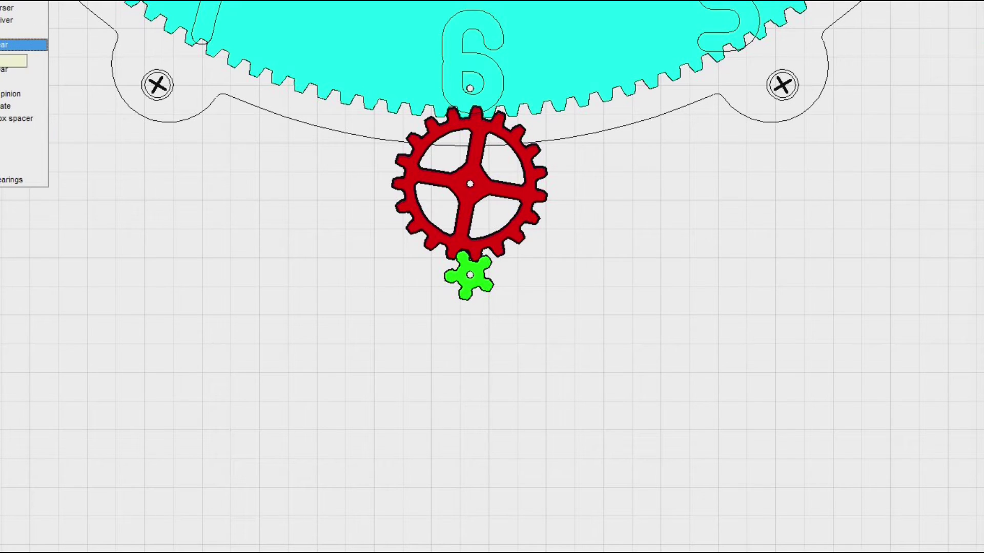
{"action": "left_click", "coordinate": [23, 32]}
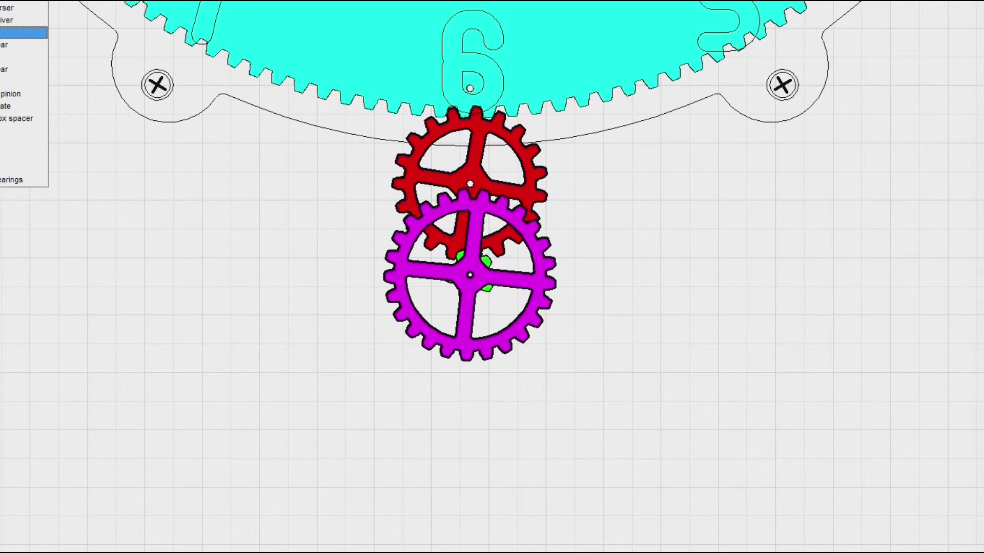
{"action": "left_click", "coordinate": [528, 303]}
{"action": "left_click", "coordinate": [2, 93]}
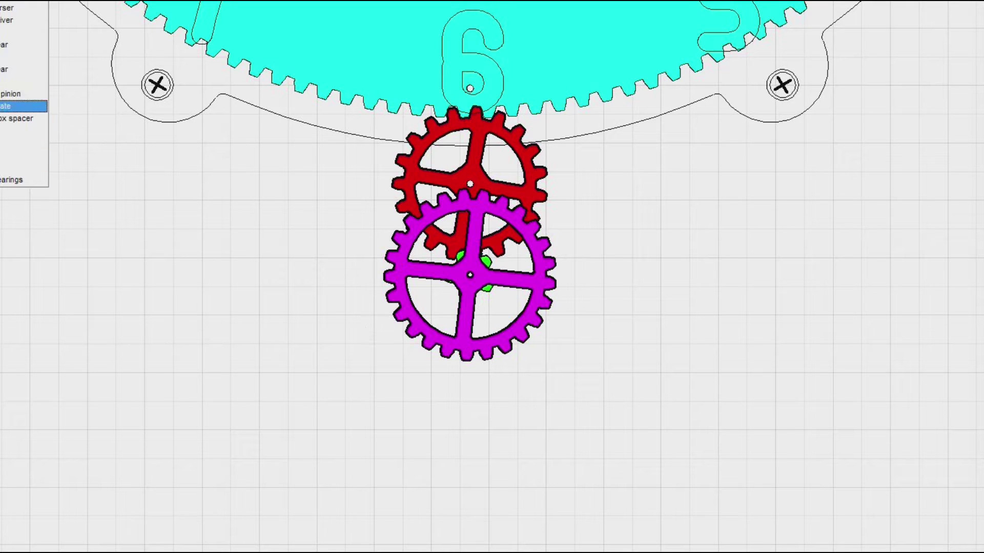
{"action": "left_click", "coordinate": [2, 45]}
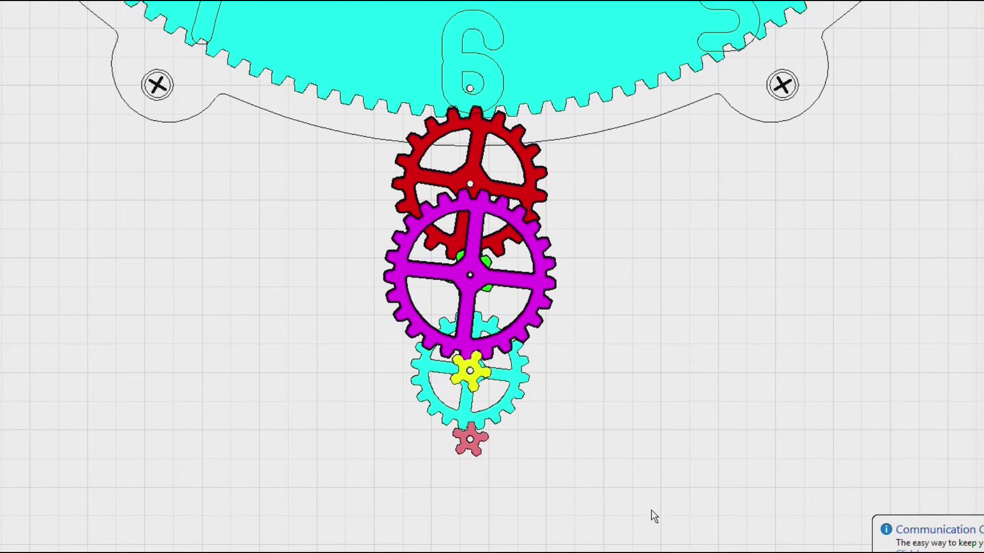
{"action": "left_click_drag", "start_coordinate": [651, 505], "coordinate": [655, 372]}
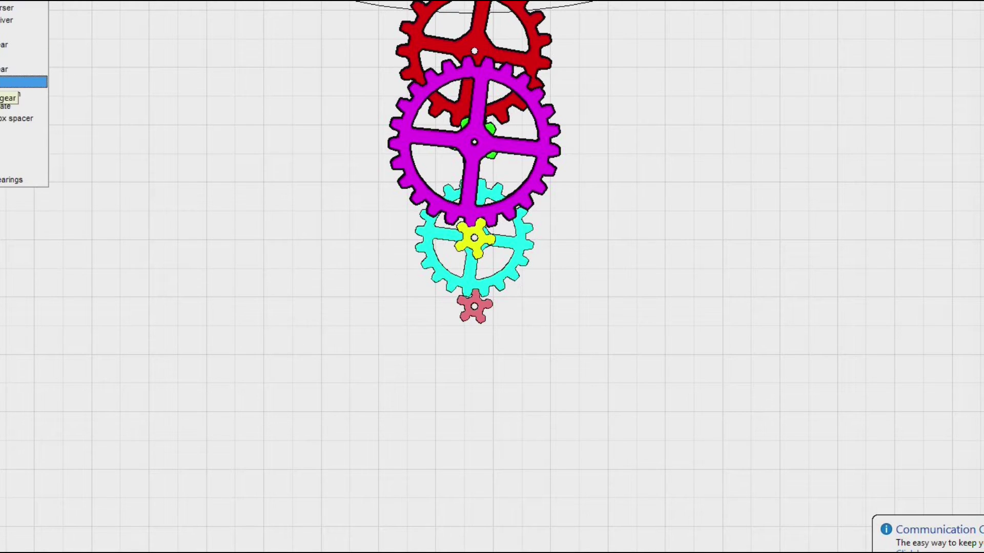
{"action": "left_click", "coordinate": [19, 94]}
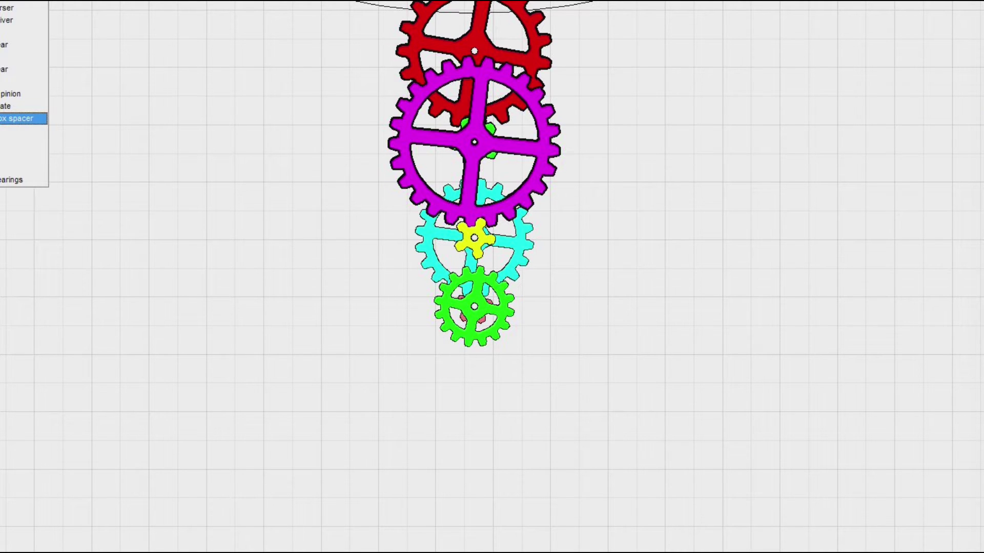
Show the small red gear at the bottom of the train and close the parts list
{"action": "left_click", "coordinate": [15, 93]}
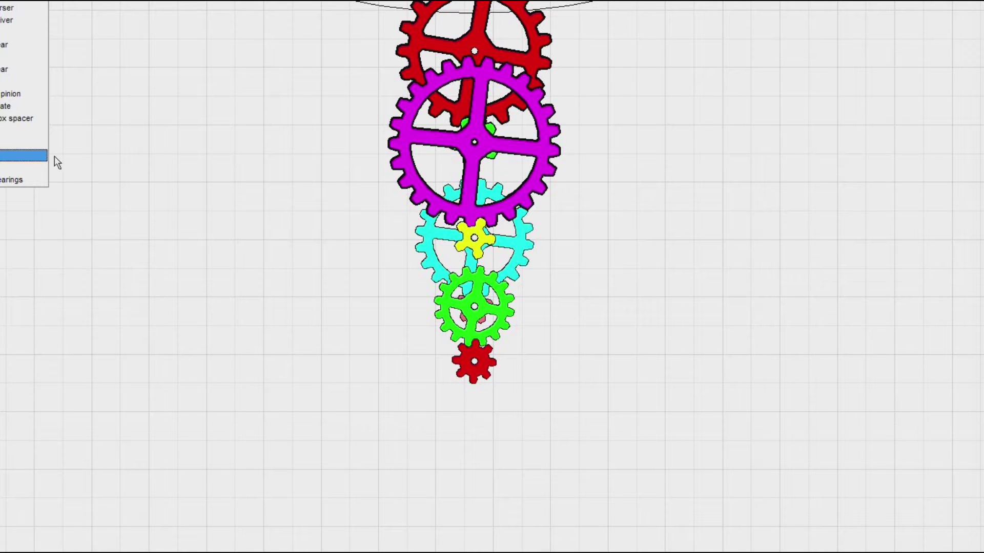
{"action": "left_click", "coordinate": [130, 165]}
{"action": "scroll", "coordinate": [570, 189], "scroll_direction": "up", "scroll_amount": 3}
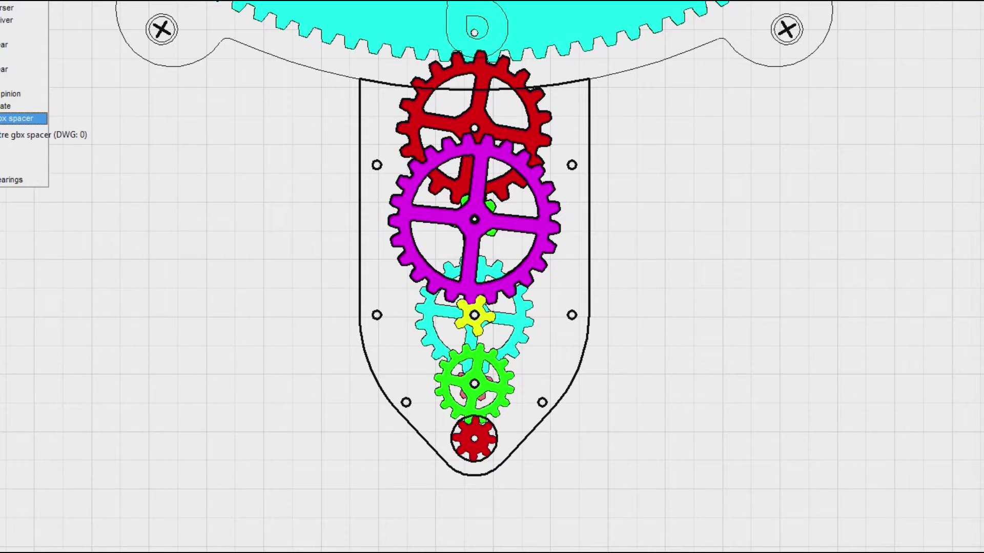
Show the grey gearbox spacer, grey front plate and motor over the gear train
{"action": "left_click", "coordinate": [15, 118]}
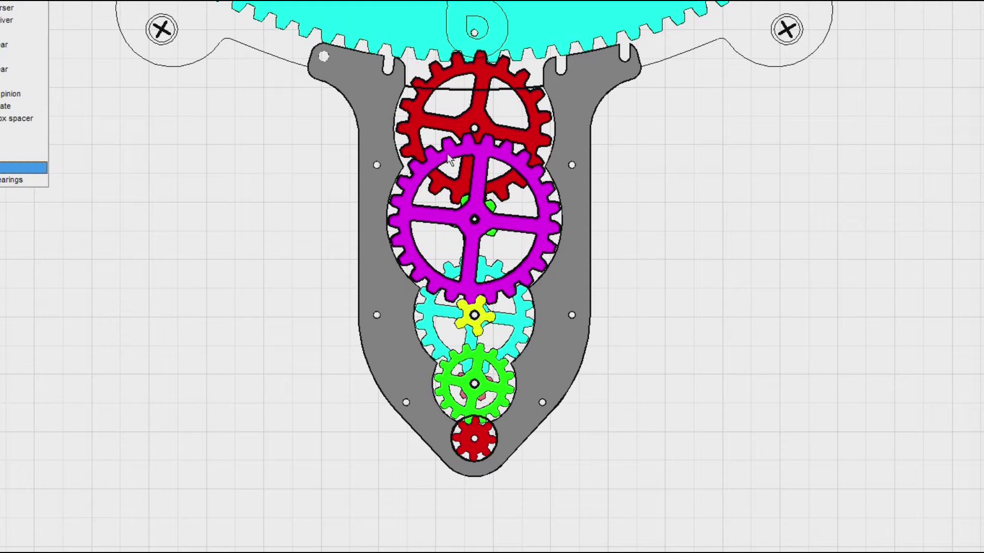
{"action": "left_click", "coordinate": [5, 131]}
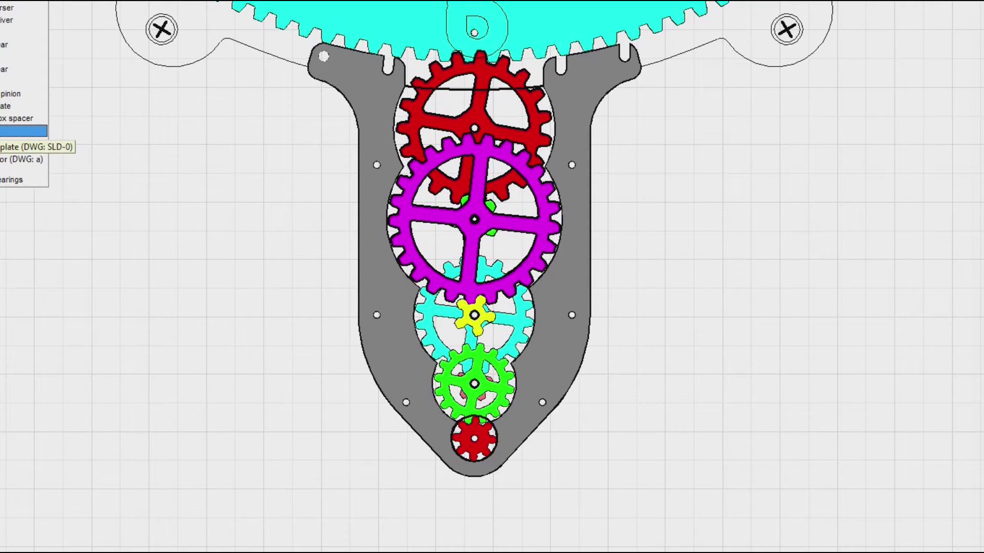
{"action": "key", "text": "Down"}
{"action": "key", "text": "Down"}
{"action": "key", "text": "Down"}
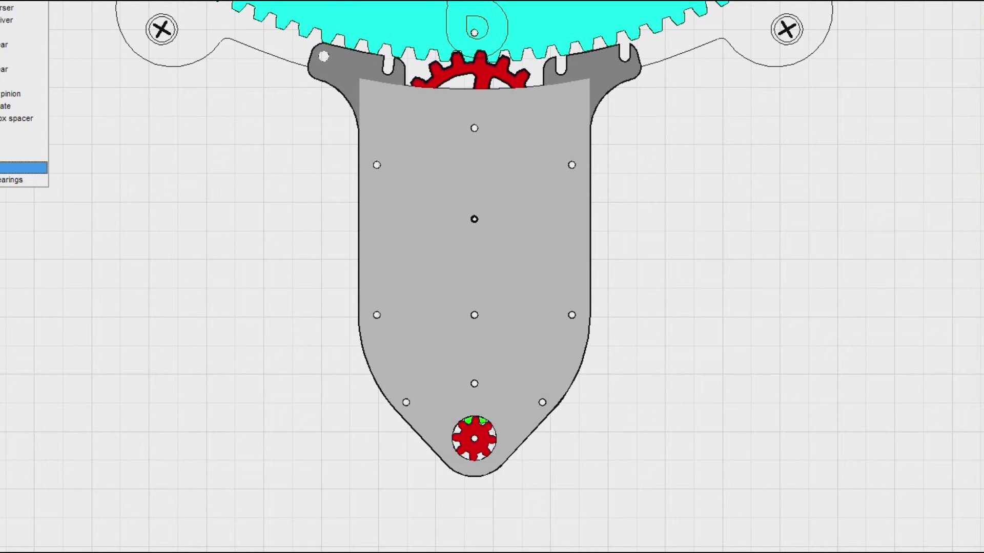
{"action": "key", "text": "Up"}
{"action": "key", "text": "Up"}
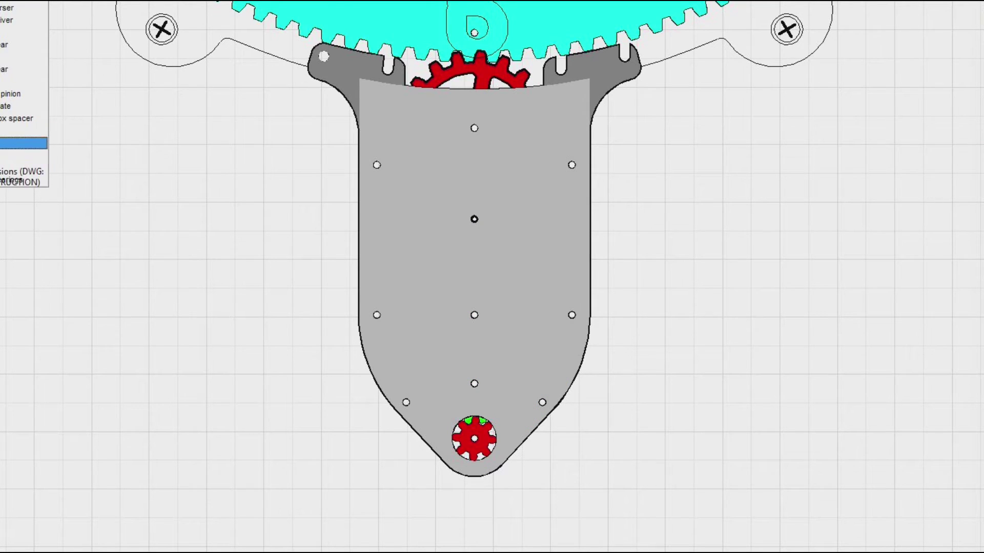
{"action": "key", "text": "Down"}
{"action": "key", "text": "Down"}
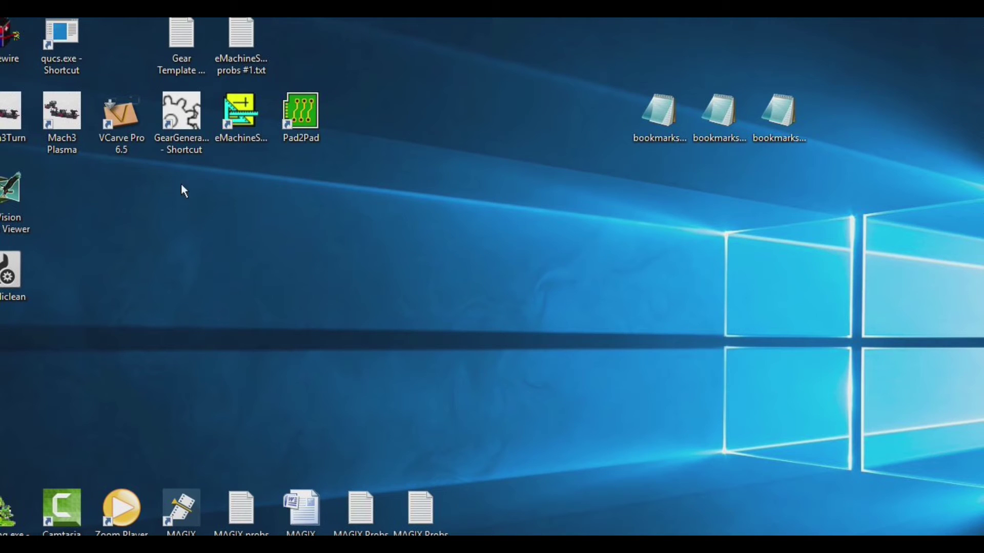
Launch Gear Template Generator, reposition its window, and trial the large gear's tooth count up and down
{"action": "double_click", "coordinate": [182, 109]}
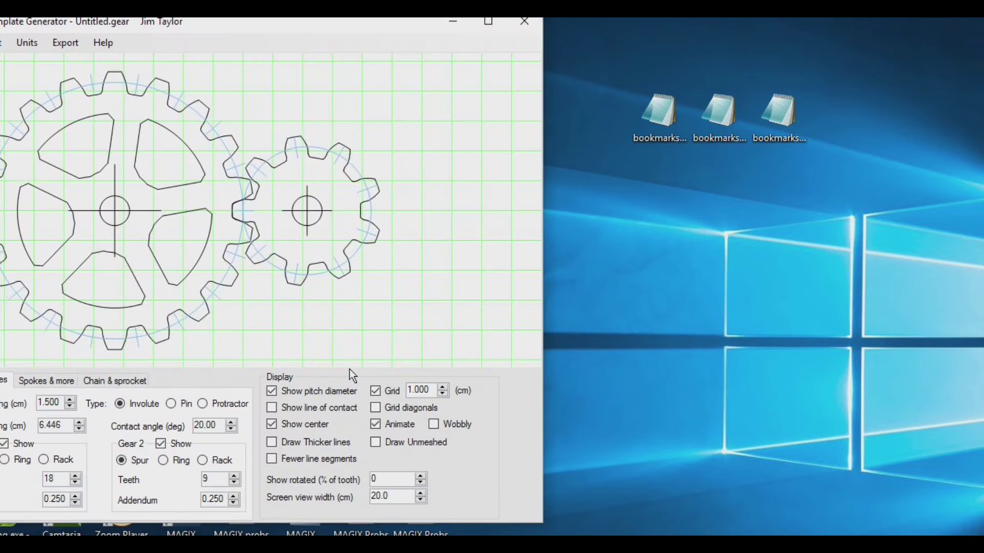
{"action": "left_click_drag", "start_coordinate": [256, 23], "coordinate": [481, 120]}
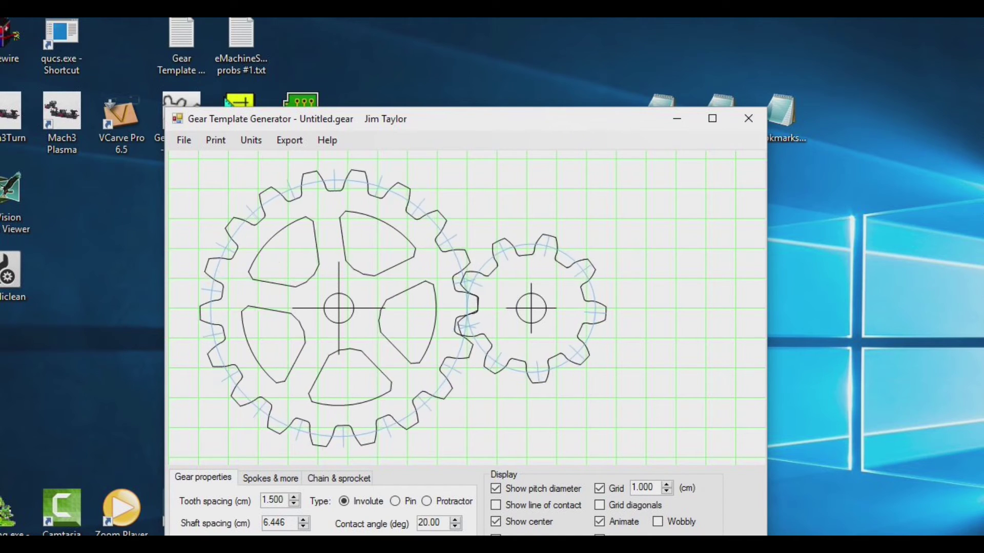
{"action": "key", "text": "Up"}
{"action": "key", "text": "Up"}
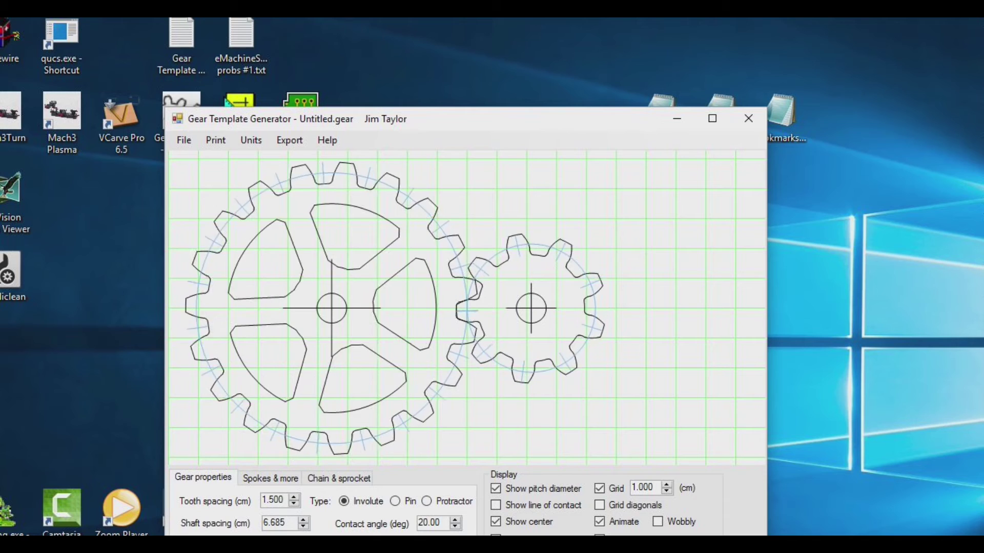
{"action": "key", "text": "Down"}
{"action": "key", "text": "Down"}
{"action": "key", "text": "Up"}
{"action": "key", "text": "Up"}
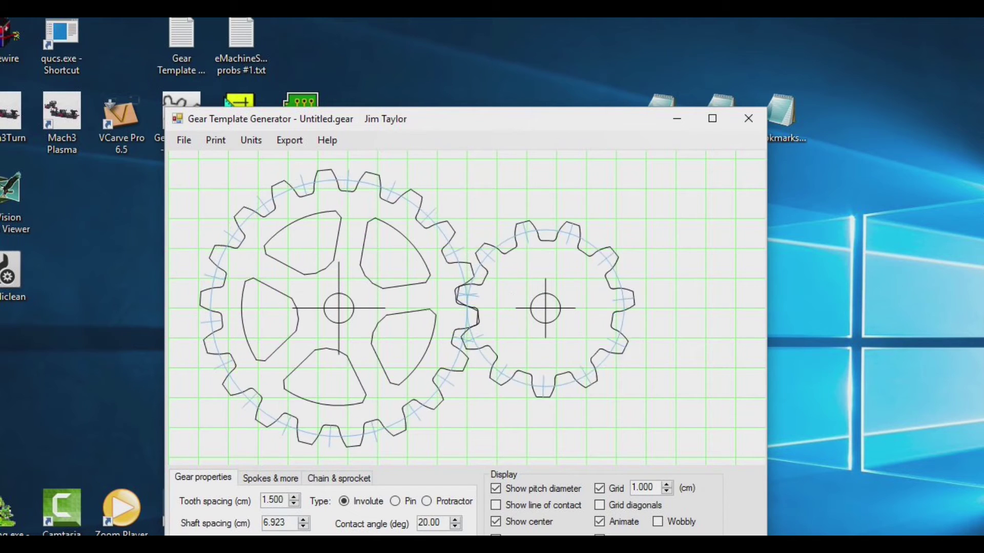
{"action": "key", "text": "Down"}
{"action": "key", "text": "Down"}
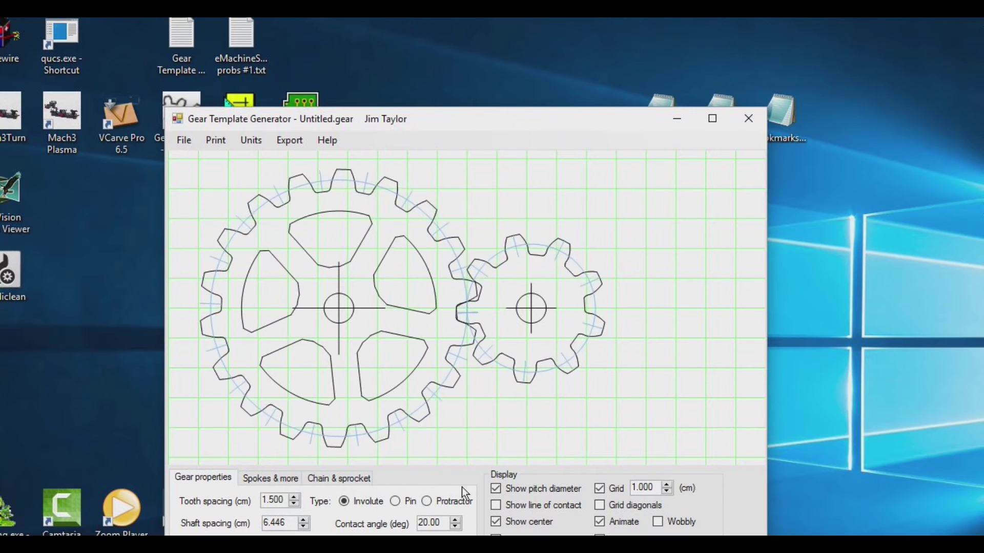
Keep involute teeth, give the large gear 3 spokes, and lower diametric pitch to 2.024
{"action": "left_click", "coordinate": [396, 503]}
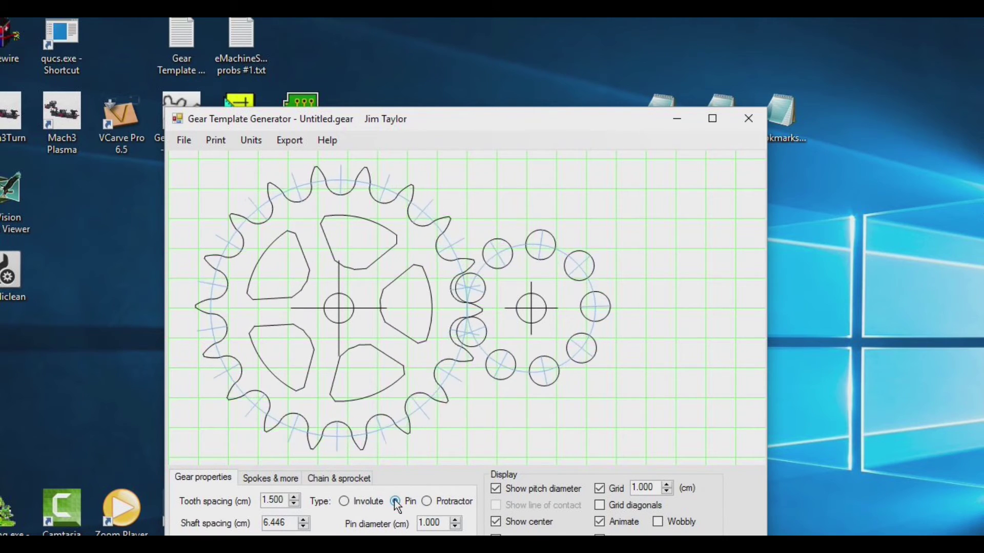
{"action": "left_click", "coordinate": [344, 501]}
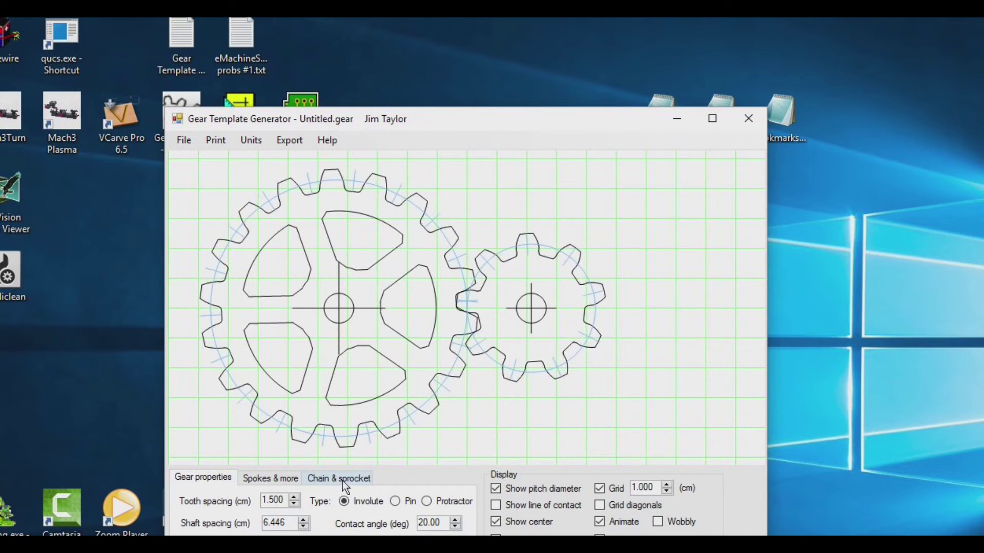
{"action": "left_click", "coordinate": [287, 480]}
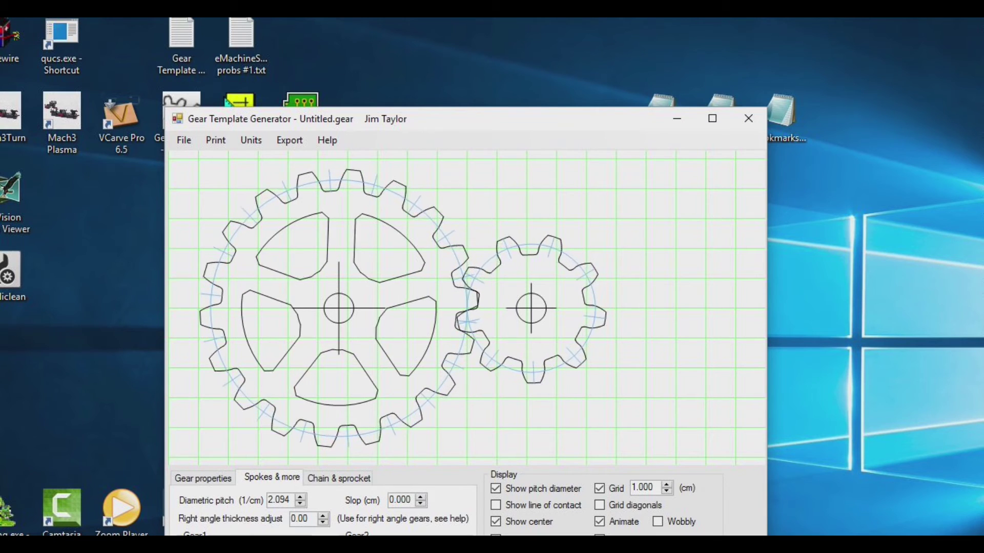
{"action": "key", "text": "Down"}
{"action": "key", "text": "Down"}
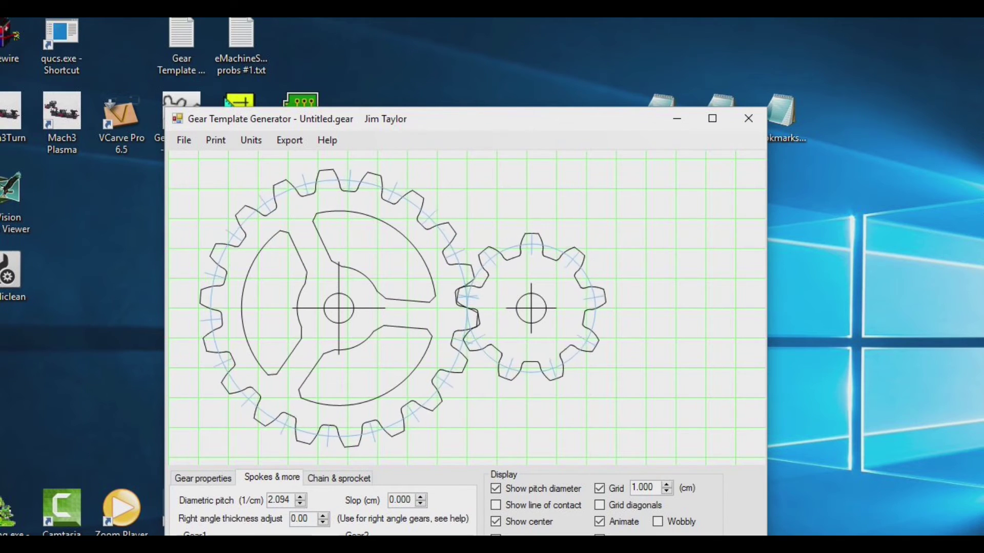
{"action": "key", "text": "Down"}
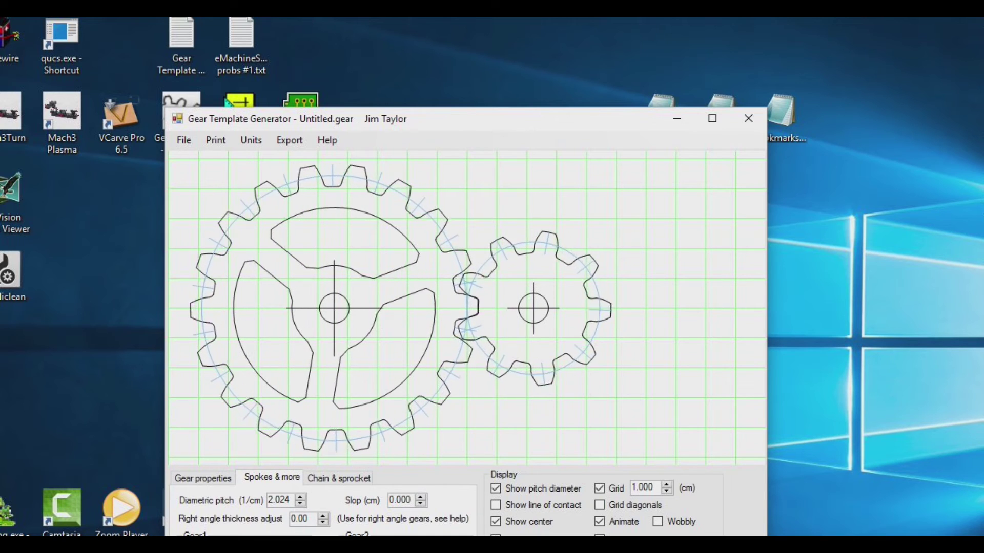
{"action": "key", "text": "Down"}
{"action": "key", "text": "Down"}
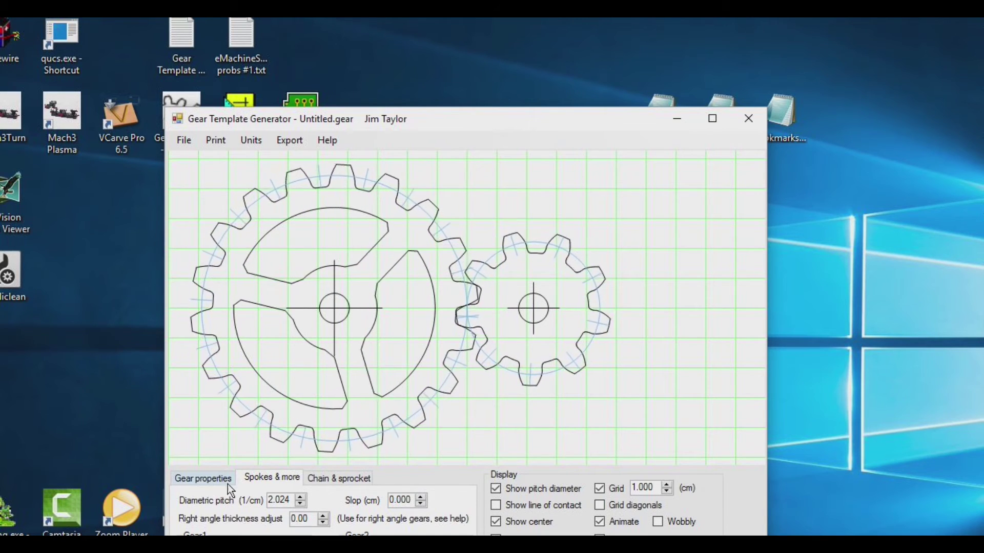
Raise the shaft spacing between the gears to 7.271 on the Gear properties tab
{"action": "left_click", "coordinate": [203, 478]}
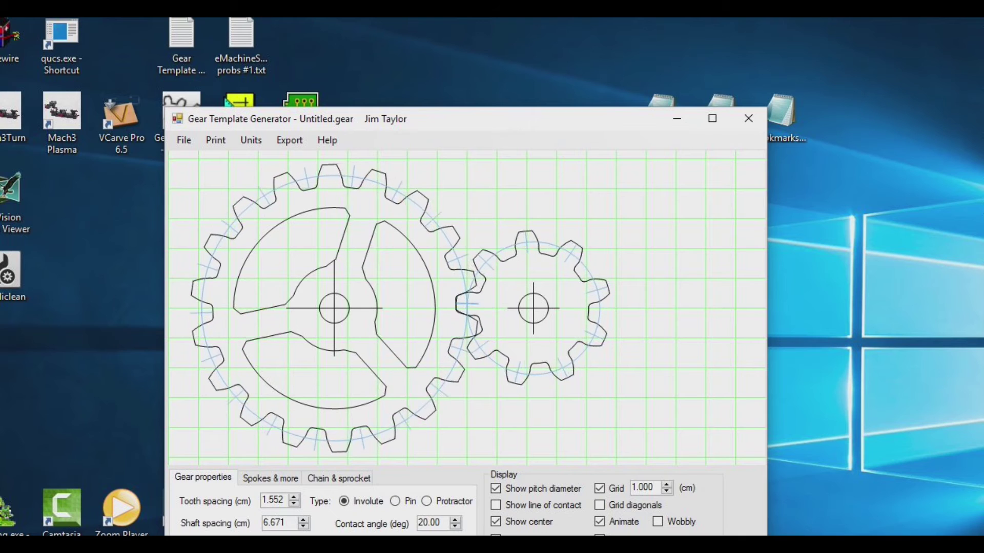
{"action": "left_click", "coordinate": [304, 521]}
{"action": "left_click", "coordinate": [304, 520]}
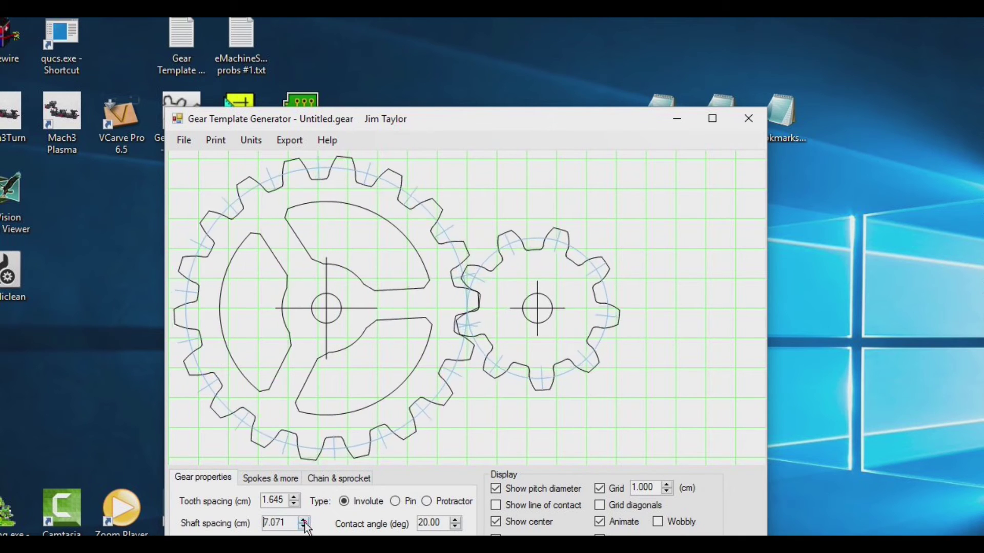
{"action": "left_click", "coordinate": [304, 520]}
{"action": "left_click", "coordinate": [304, 520]}
{"action": "left_click", "coordinate": [304, 520]}
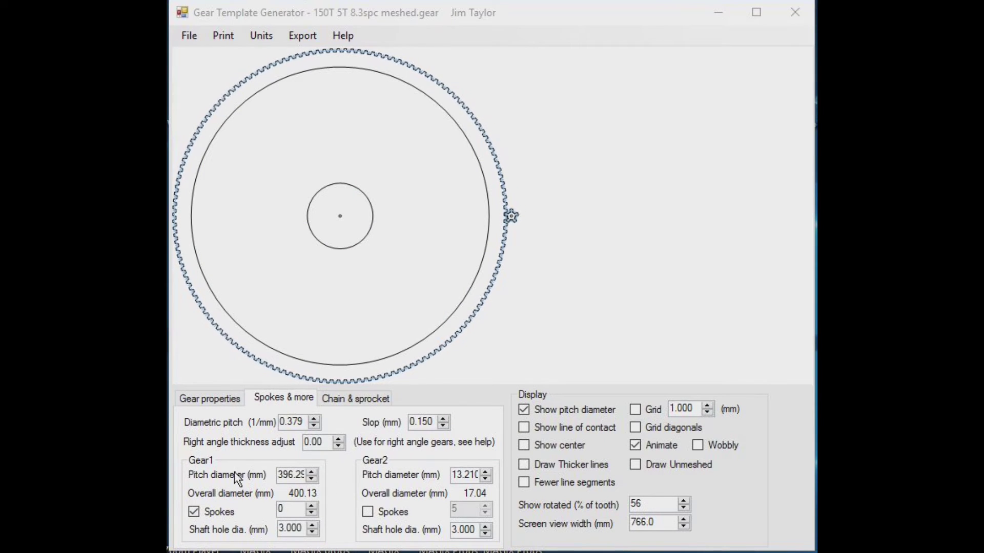
Check the 150- and 5-tooth counts and spacing, then return to the Spokes & more settings
{"action": "left_click", "coordinate": [205, 400]}
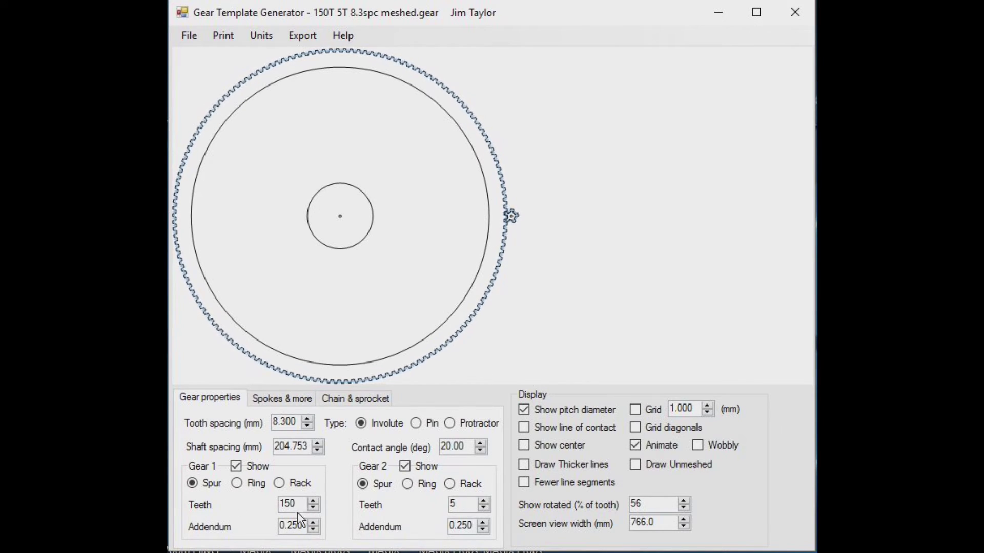
{"action": "left_click", "coordinate": [277, 399]}
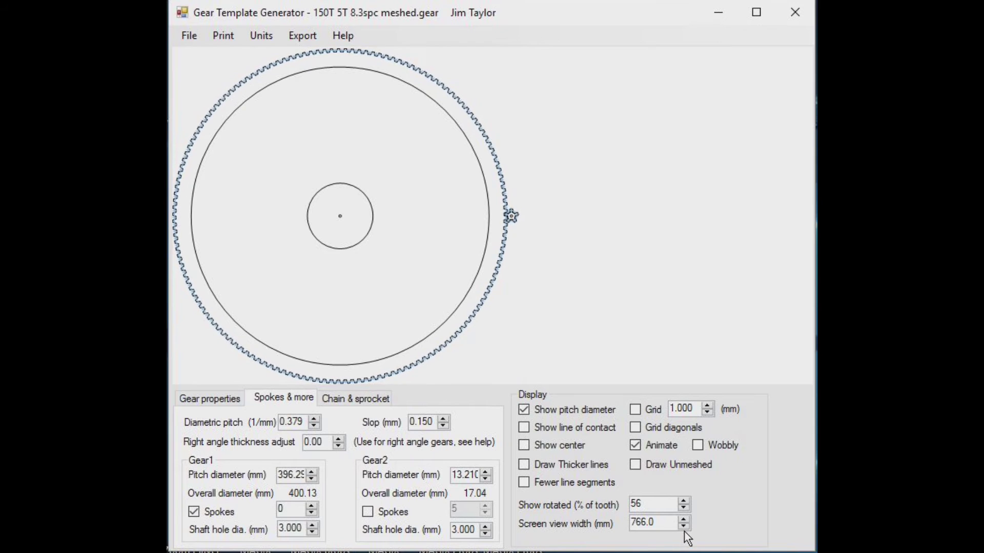
Set screen view width to 96.0 to zoom on the pinion mesh, and enable Draw Thicker lines
{"action": "left_click", "coordinate": [684, 527]}
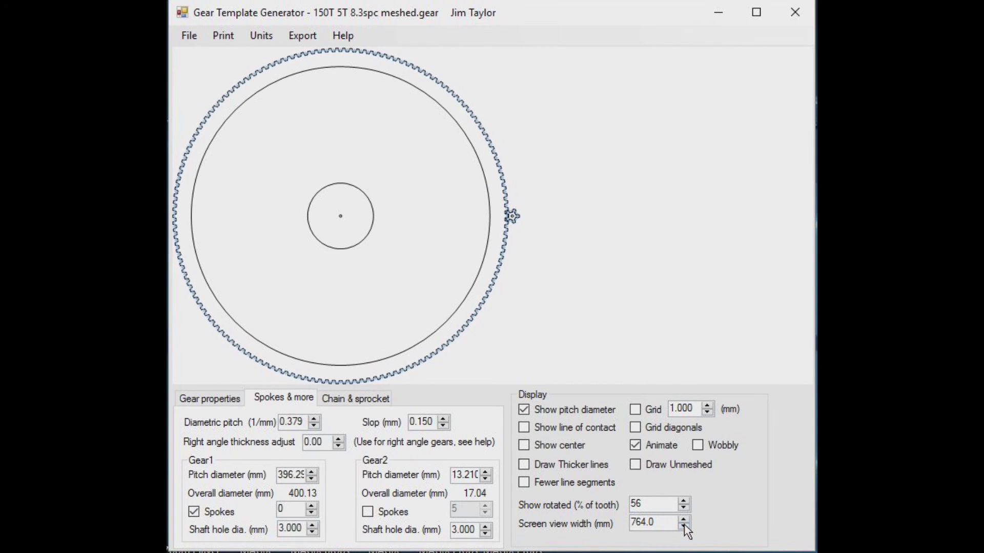
{"action": "left_click", "coordinate": [684, 520]}
{"action": "left_click", "coordinate": [684, 520]}
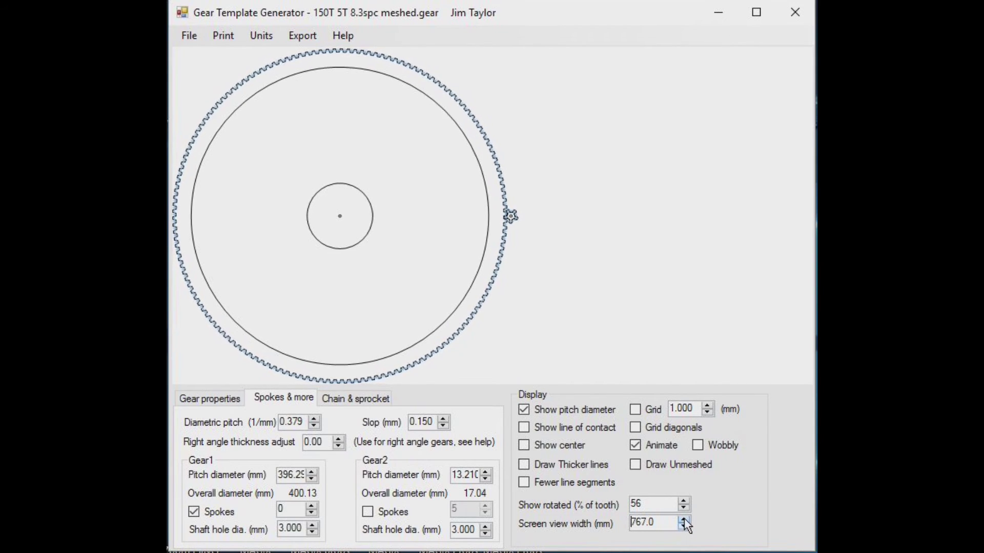
{"action": "left_click", "coordinate": [684, 520]}
{"action": "left_click", "coordinate": [684, 521]}
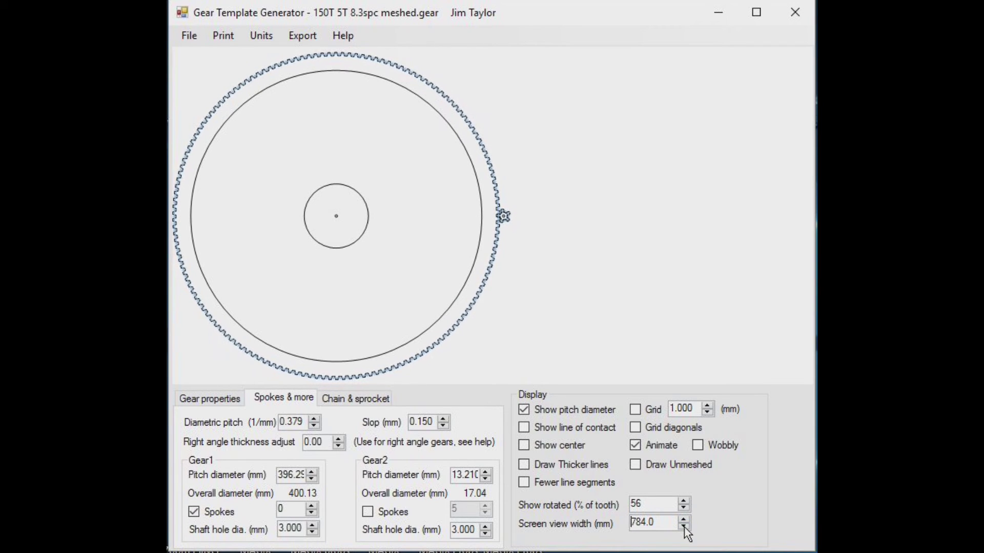
{"action": "left_click", "coordinate": [685, 527]}
{"action": "left_click", "coordinate": [684, 528]}
{"action": "left_click_drag", "start_coordinate": [684, 527], "coordinate": [684, 527]}
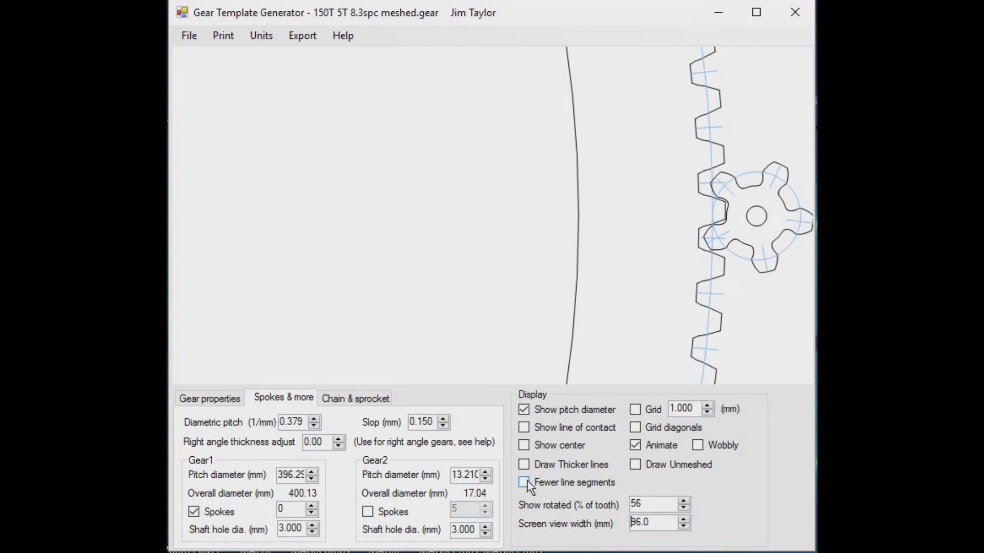
{"action": "left_click", "coordinate": [524, 464]}
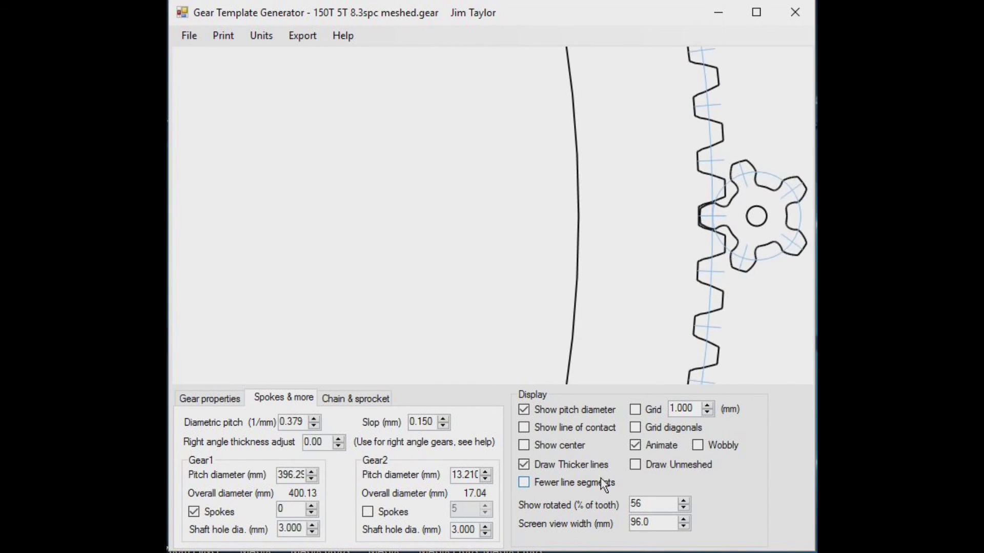
Turn on a 10.000 mm grid with grid diagonals over the gear drawing
{"action": "left_click", "coordinate": [635, 409]}
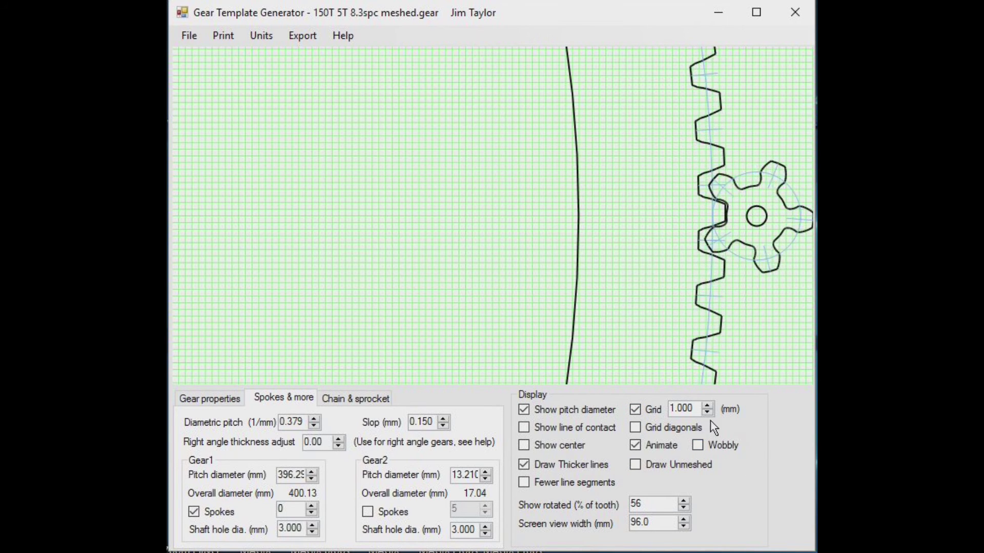
{"action": "left_click", "coordinate": [707, 406]}
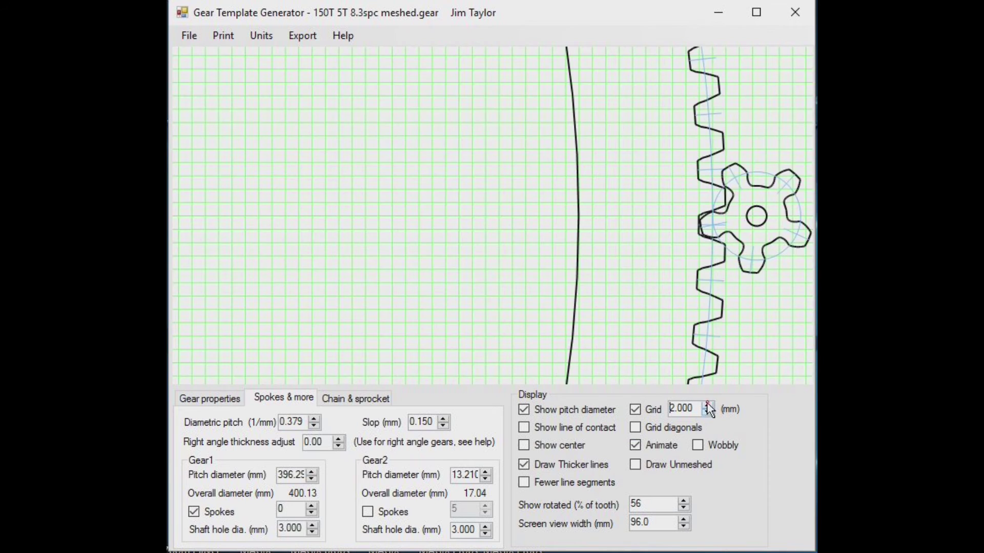
{"action": "left_click", "coordinate": [708, 406]}
{"action": "left_click", "coordinate": [708, 406]}
{"action": "left_click", "coordinate": [708, 406]}
{"action": "left_click", "coordinate": [708, 406]}
{"action": "left_click", "coordinate": [707, 406]}
{"action": "left_click", "coordinate": [707, 406]}
{"action": "left_click", "coordinate": [708, 406]}
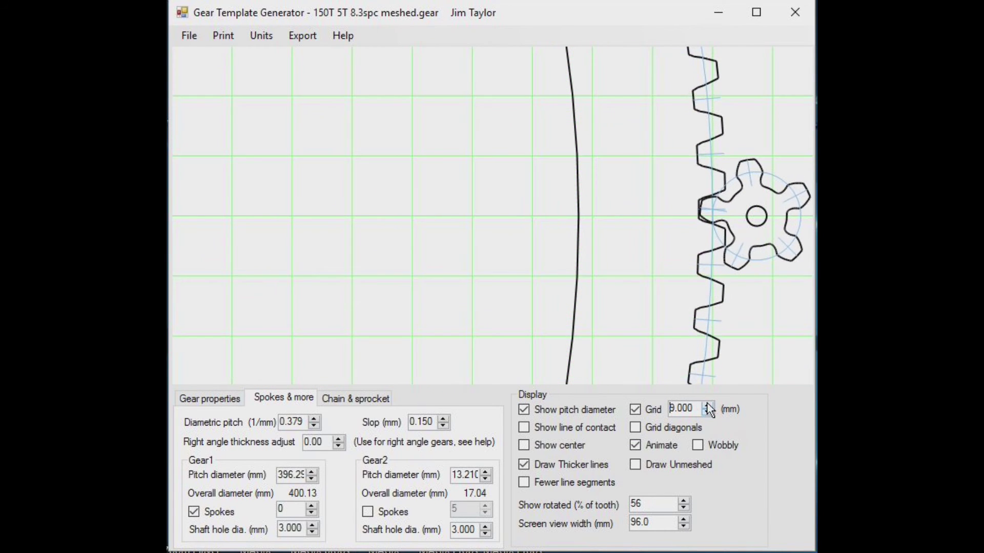
{"action": "left_click", "coordinate": [708, 406]}
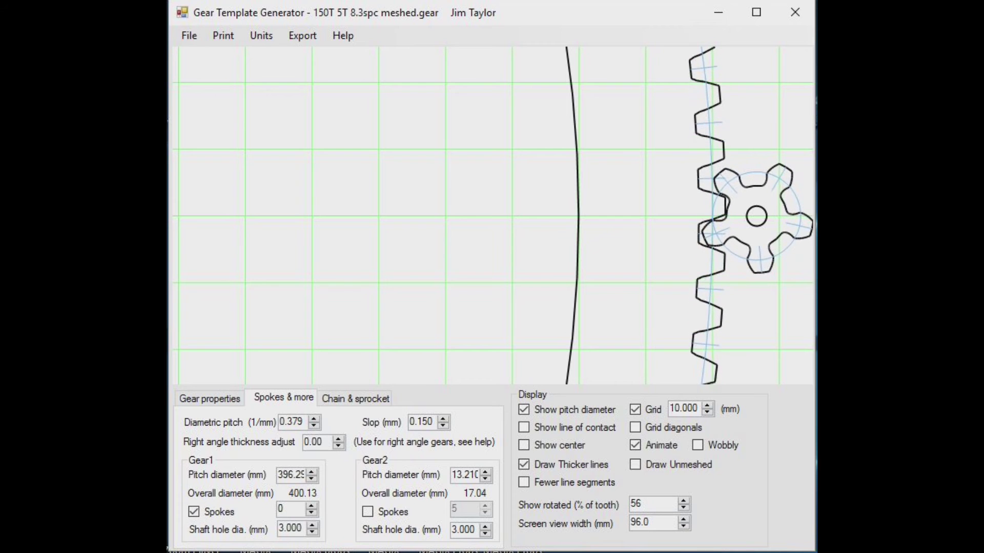
{"action": "left_click", "coordinate": [636, 428]}
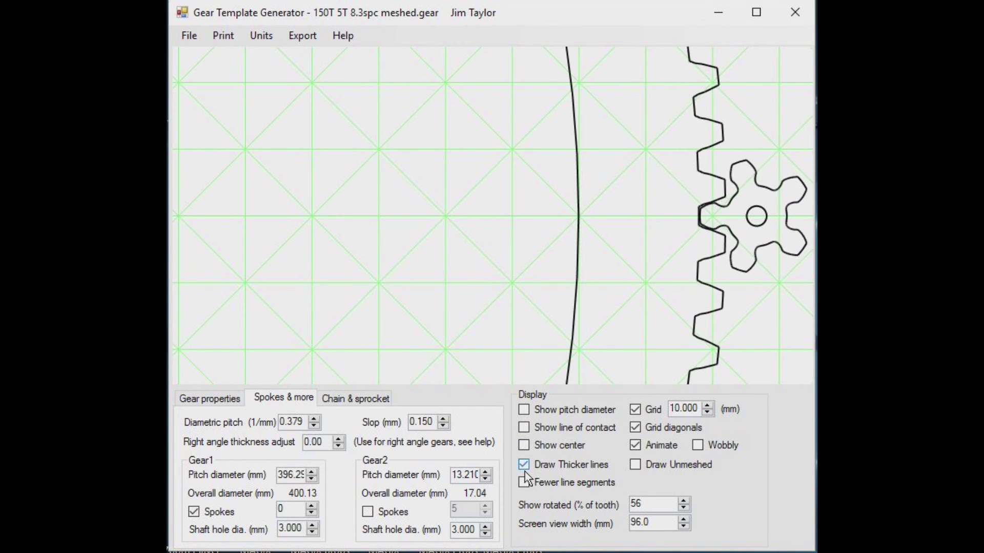
Turn off Grid, Grid diagonals and Draw Thicker lines, then enable Wobbly mode and dismiss its notice
{"action": "left_click", "coordinate": [635, 410]}
{"action": "left_click", "coordinate": [634, 427]}
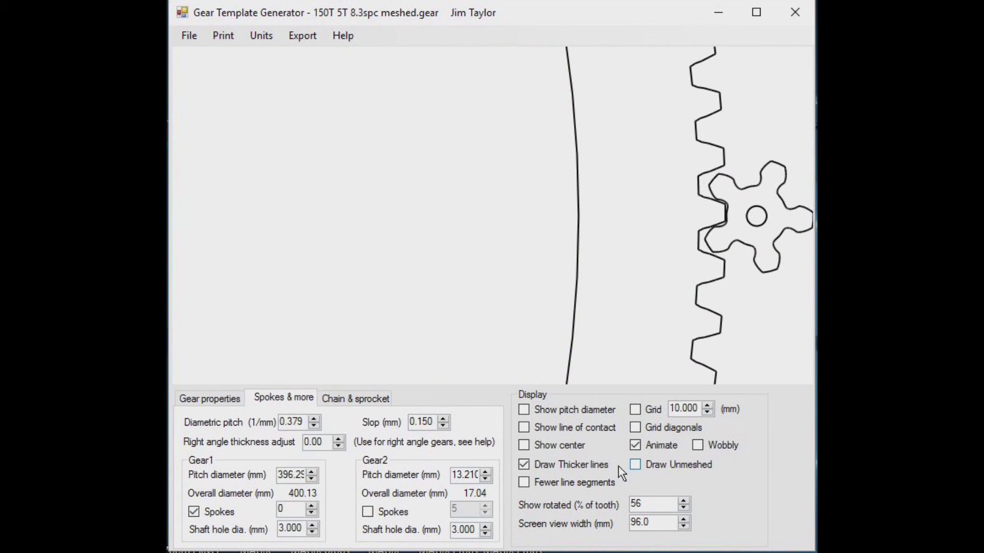
{"action": "left_click", "coordinate": [523, 465]}
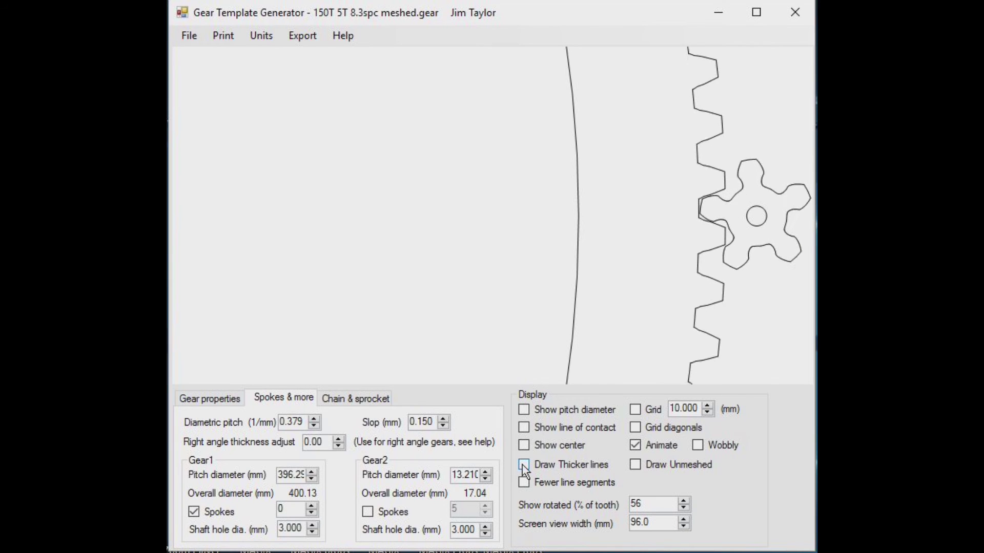
{"action": "left_click", "coordinate": [697, 446]}
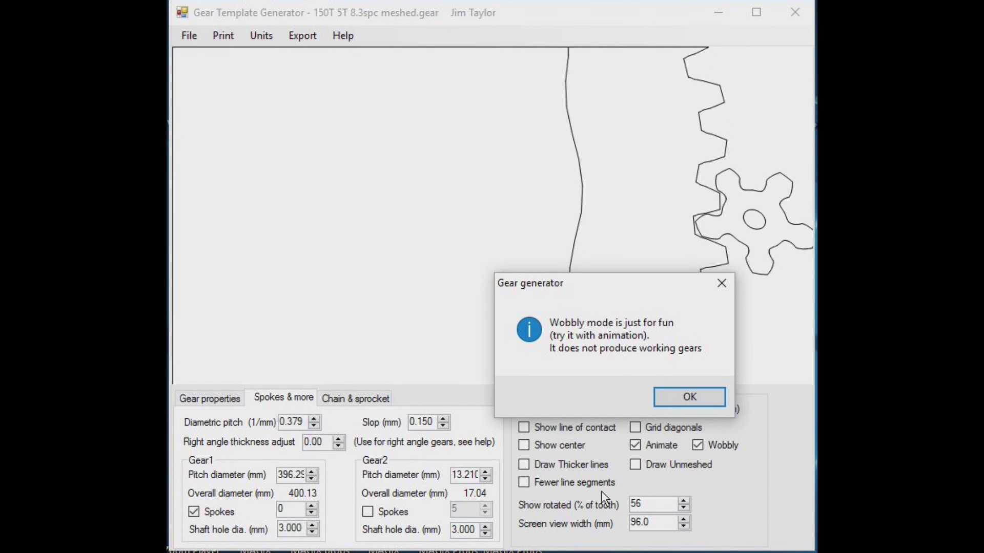
{"action": "left_click", "coordinate": [689, 398]}
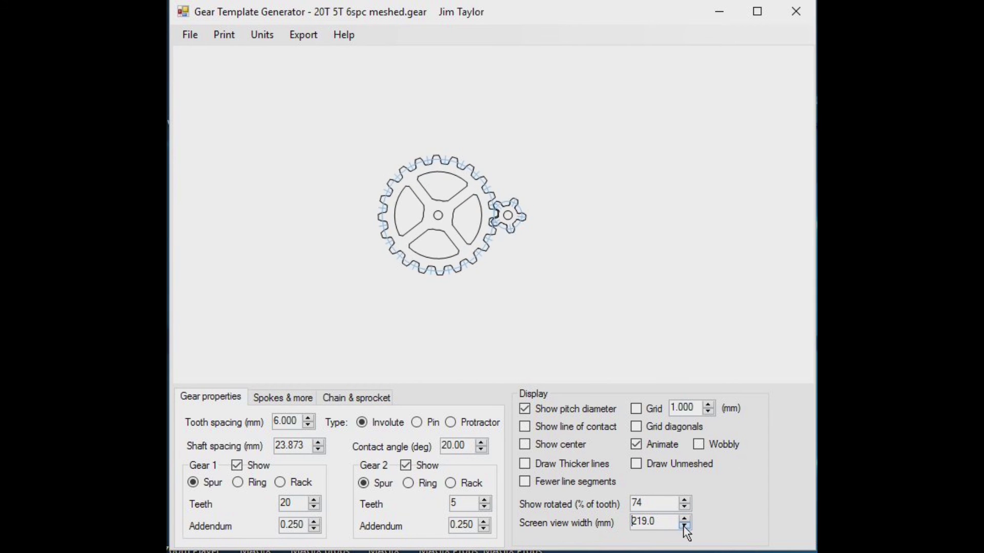
Open '25T 5T 7spc 0.15slop meshed.gear' from the 5-1 ratio 7spc folder
{"action": "left_click_drag", "start_coordinate": [683, 526], "coordinate": [683, 526]}
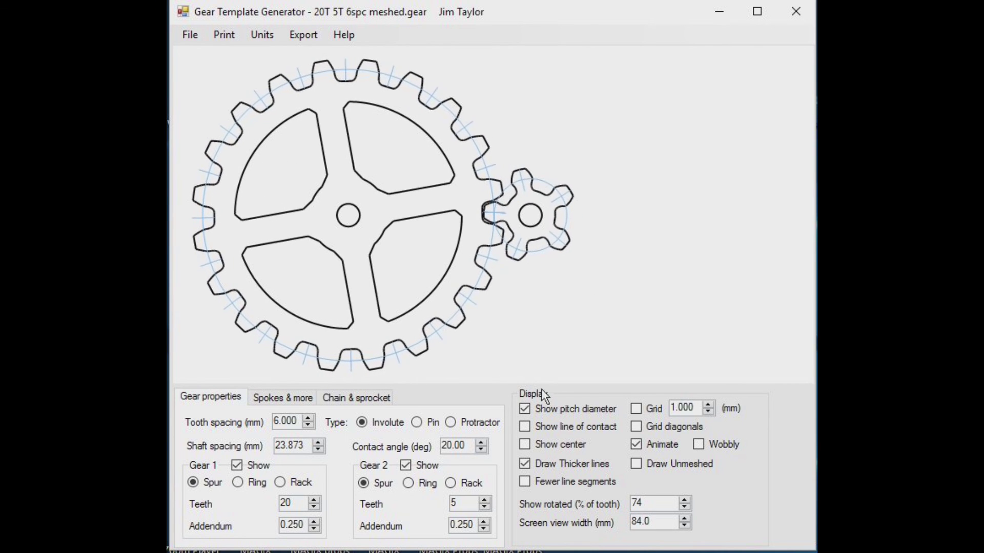
{"action": "key", "text": "ctrl+o"}
{"action": "double_click", "coordinate": [464, 177]}
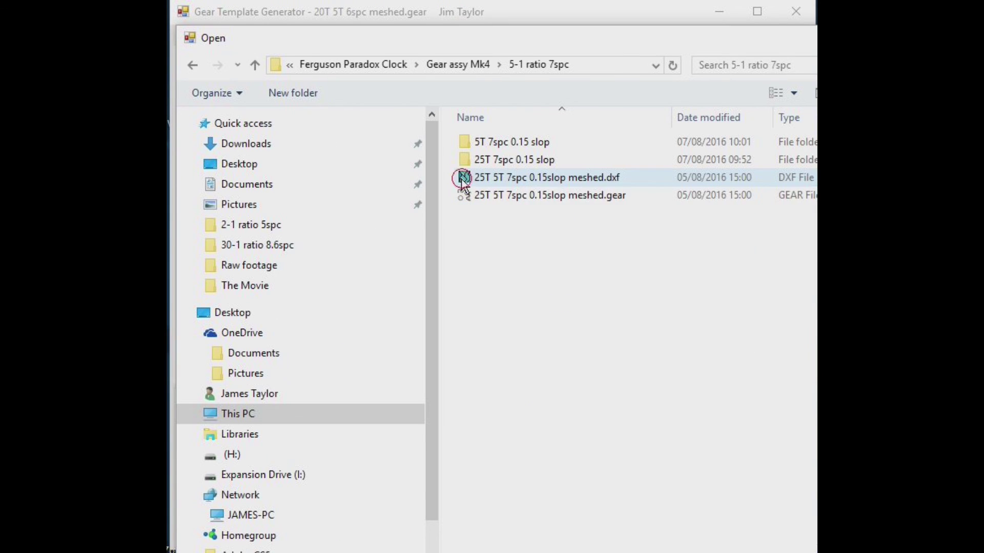
{"action": "left_click", "coordinate": [503, 194]}
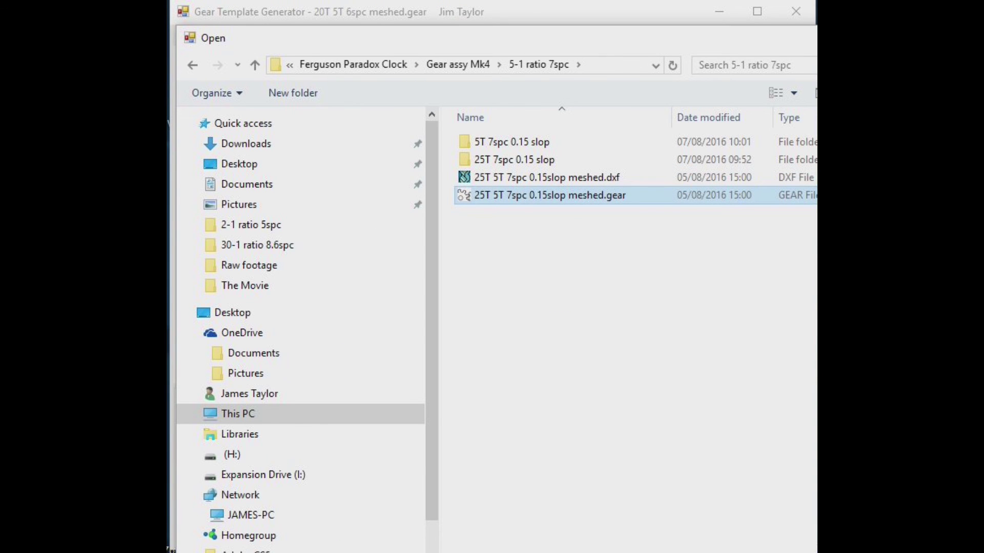
{"action": "double_click", "coordinate": [504, 195]}
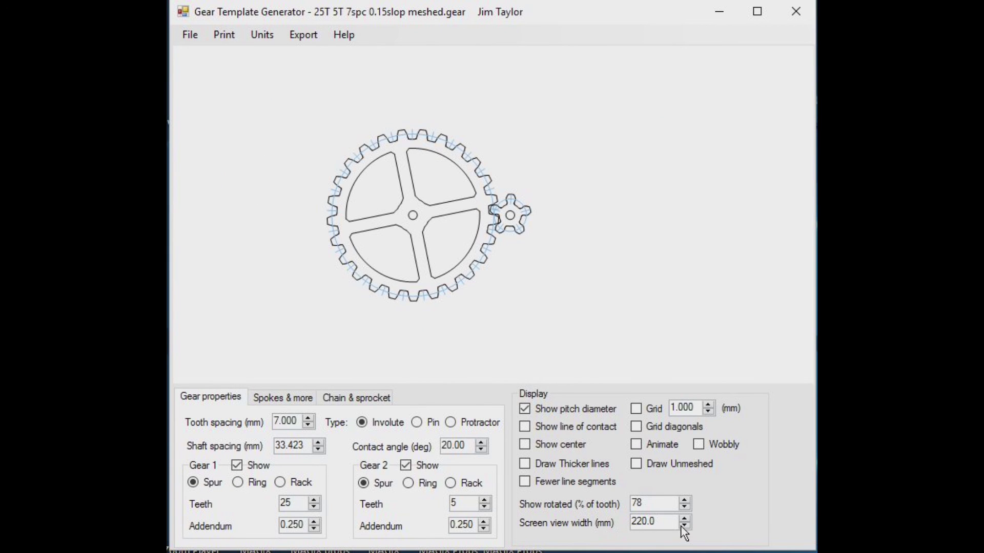
Zoom to screen view width 112 and show the 25T/5T gears rotating in thick lines
{"action": "left_click_drag", "start_coordinate": [684, 526], "coordinate": [684, 525]}
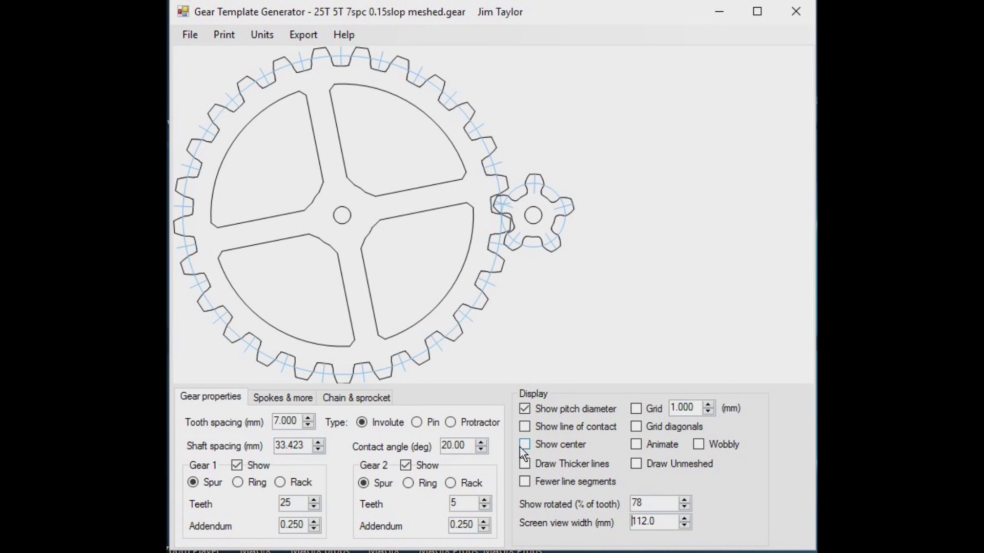
{"action": "left_click", "coordinate": [524, 465]}
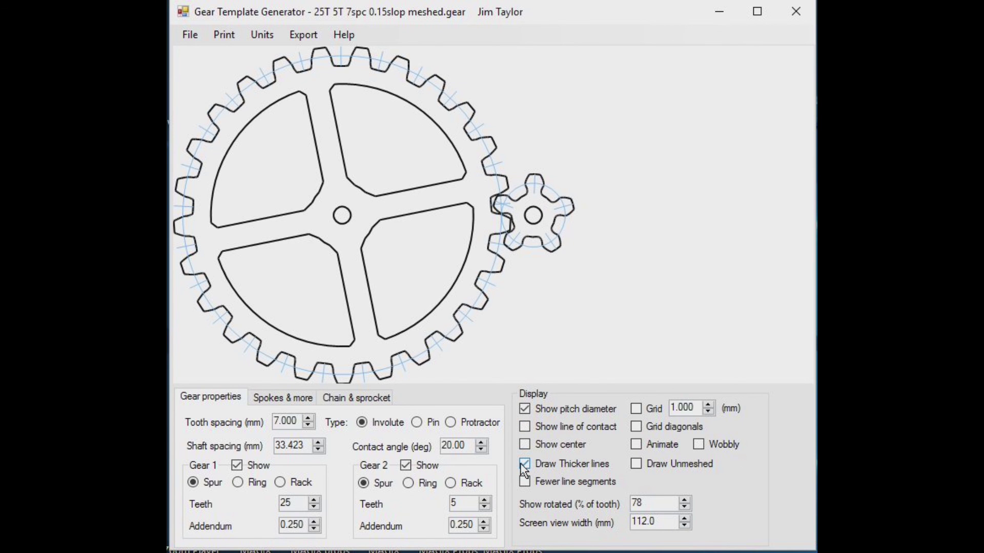
{"action": "left_click", "coordinate": [635, 445]}
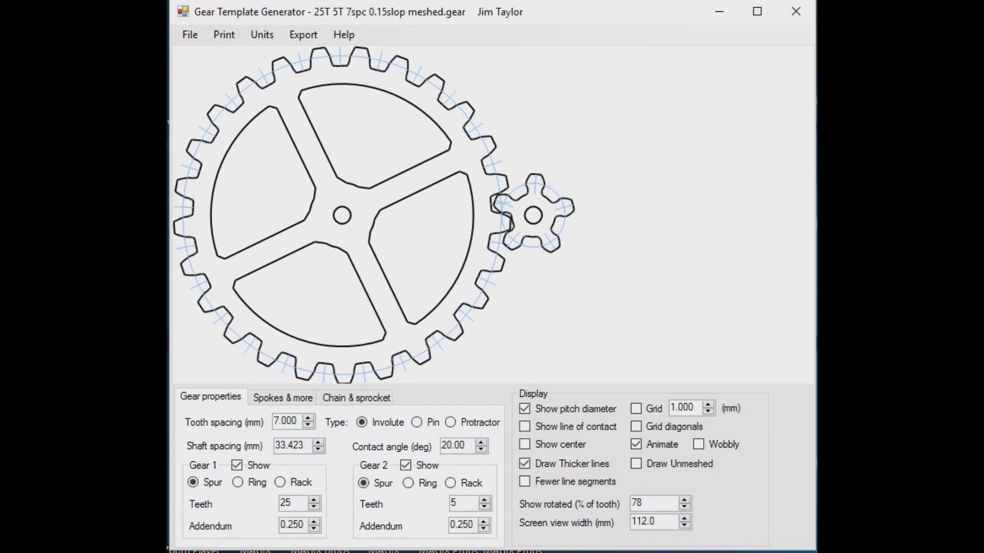